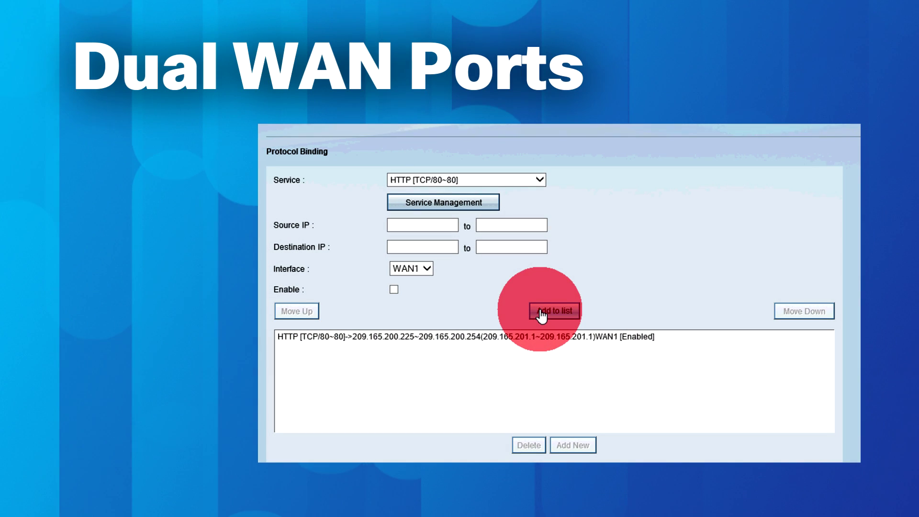
Select the HTTP protocol-binding rule shown in the intro overview for editing.
click(528, 335)
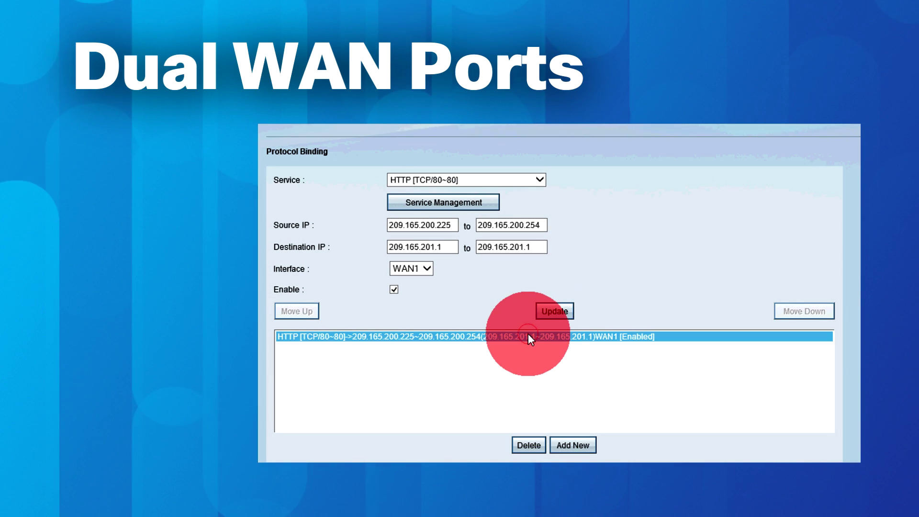
double_click(540, 231)
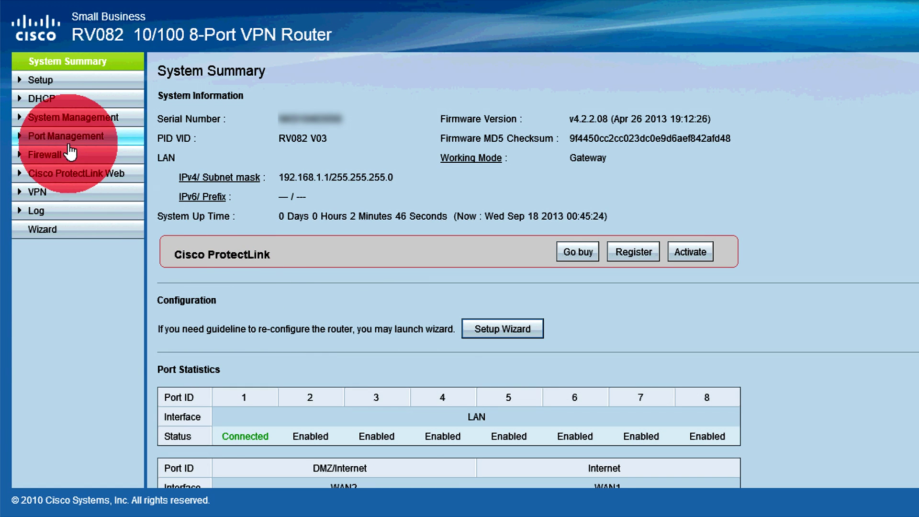
Preview Smart Link Backup mode with WAN1 kept as the primary WAN.
click(56, 125)
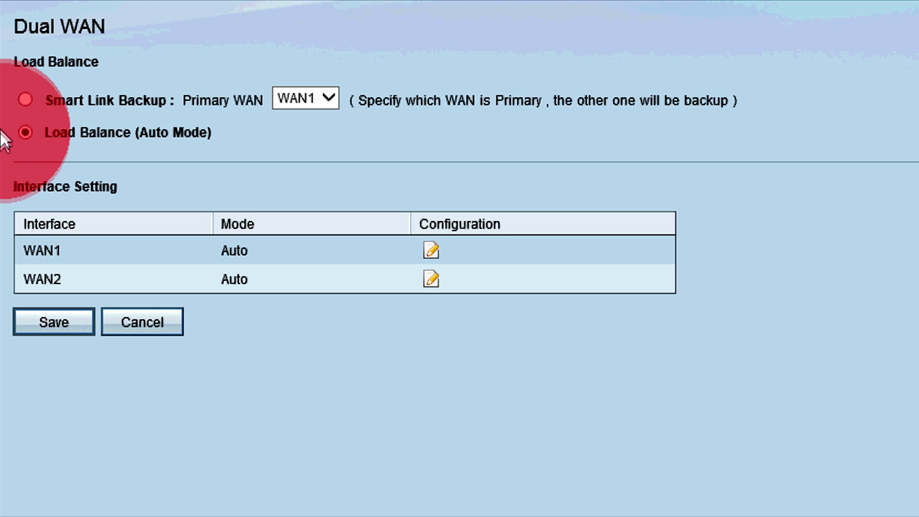
click(24, 99)
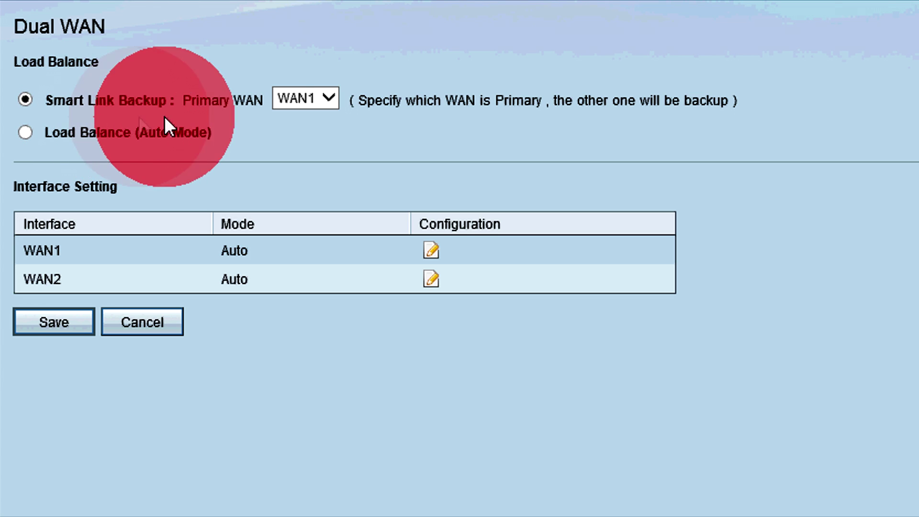
click(333, 105)
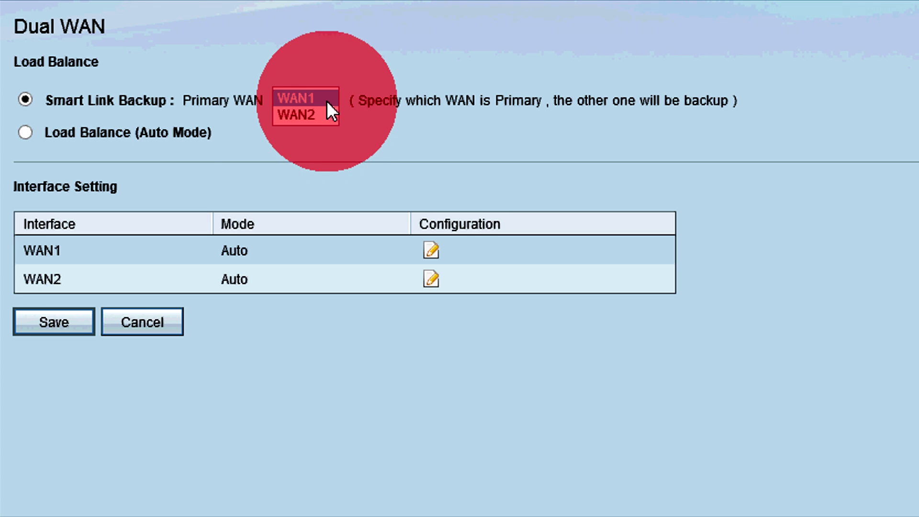
click(322, 101)
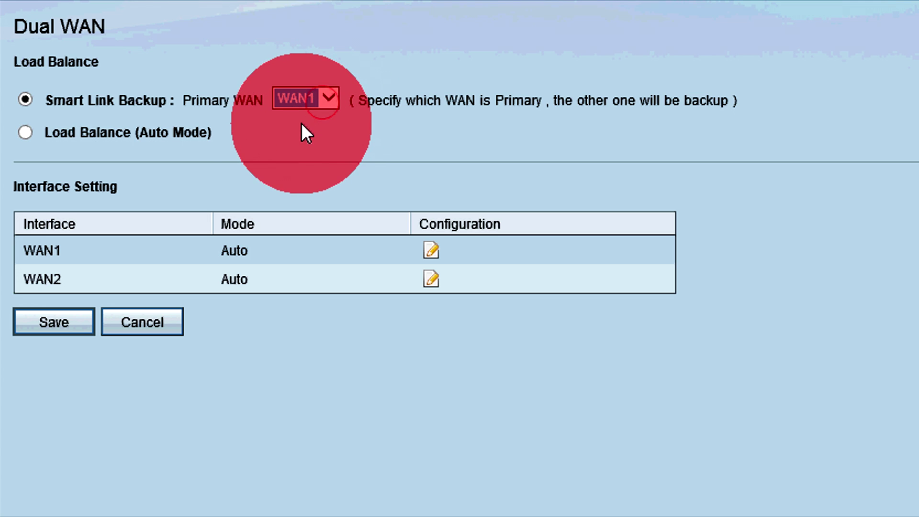
Switch back to Load Balance (Auto Mode) and save the Dual WAN setting.
click(26, 134)
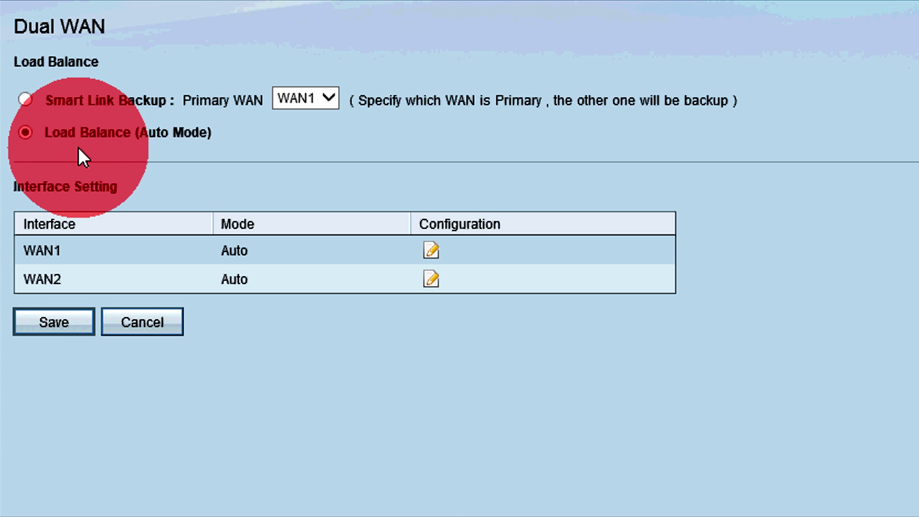
click(69, 320)
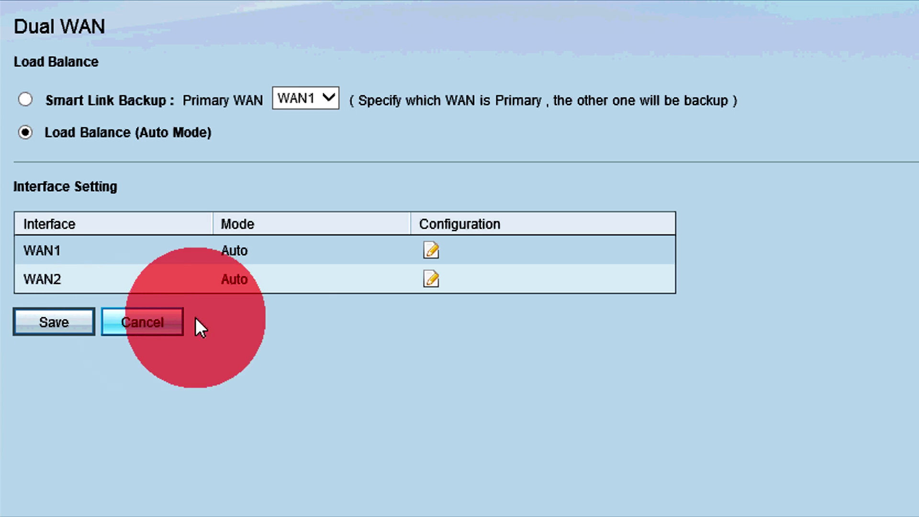
click(431, 252)
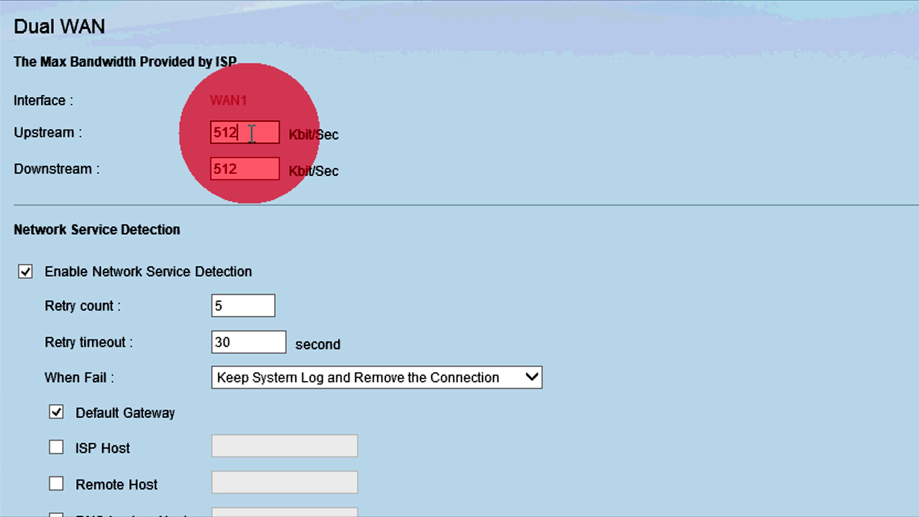
Select WAN1's 512 Kbit/Sec Downstream bandwidth value.
double_click(253, 170)
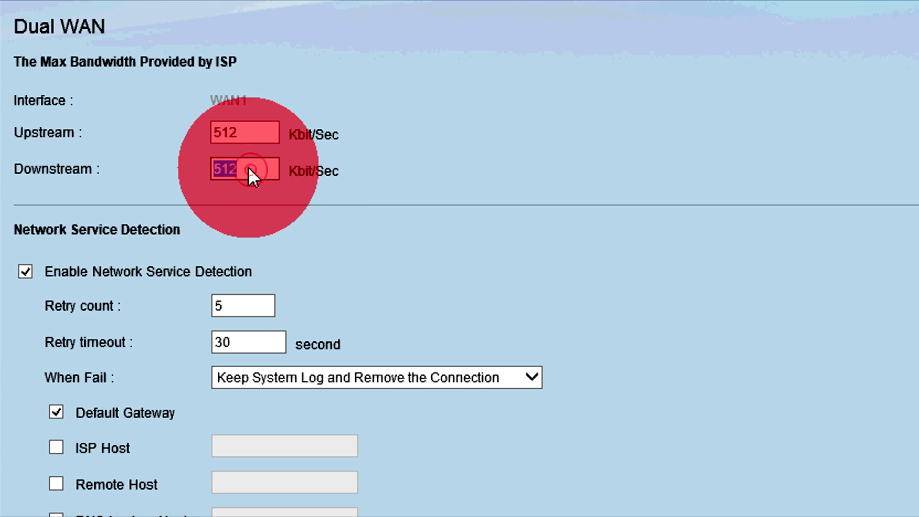
click(249, 168)
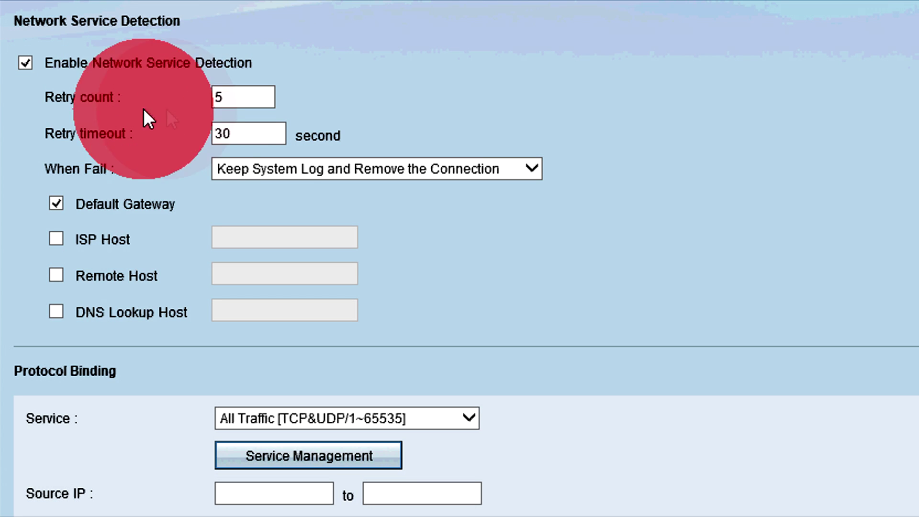
Keep retry count 5 and timeout 30 s, and log an error condition to the System Log on failure.
double_click(244, 97)
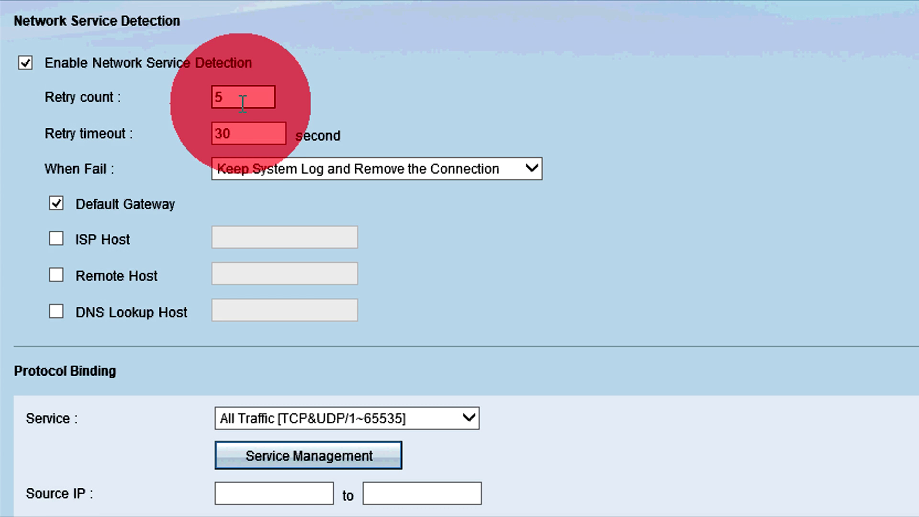
double_click(238, 132)
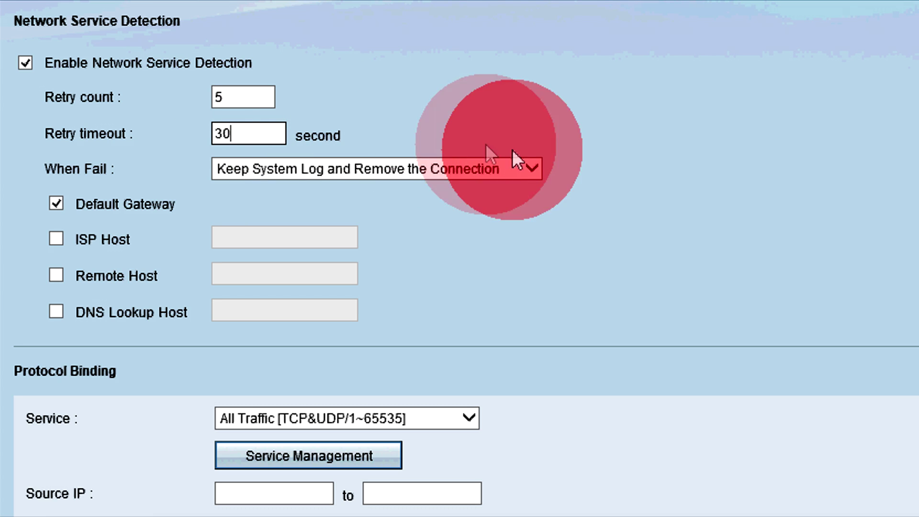
click(557, 165)
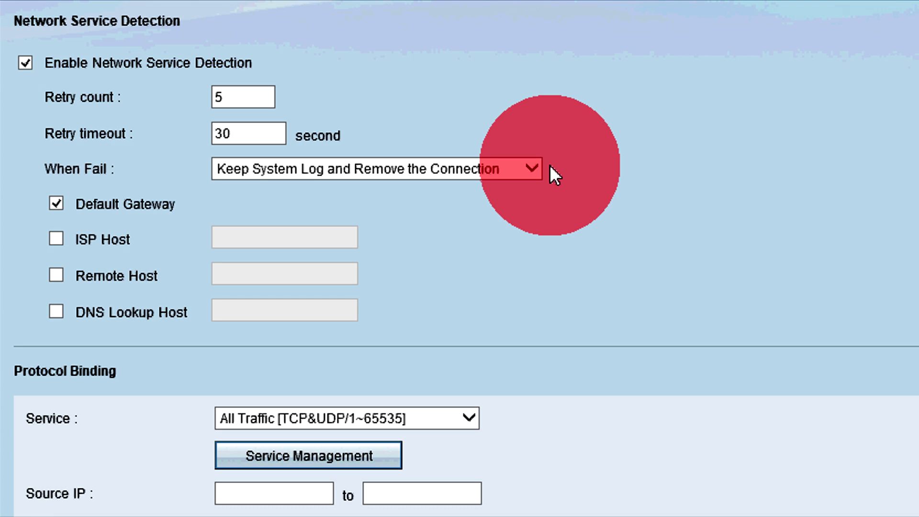
click(535, 168)
click(526, 153)
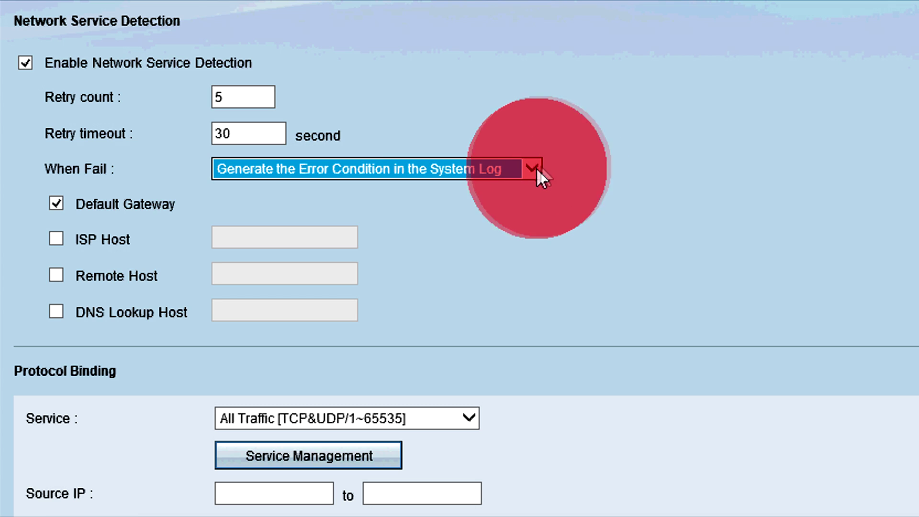
click(550, 165)
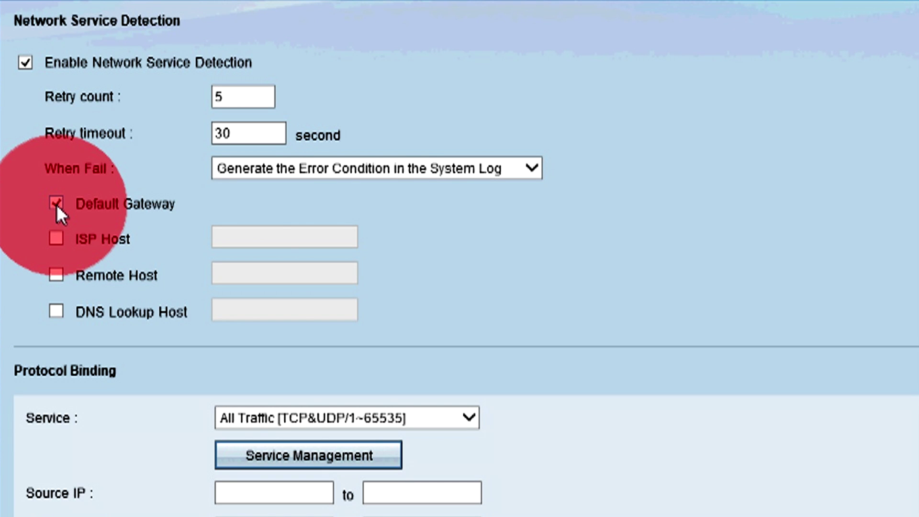
click(58, 234)
click(226, 237)
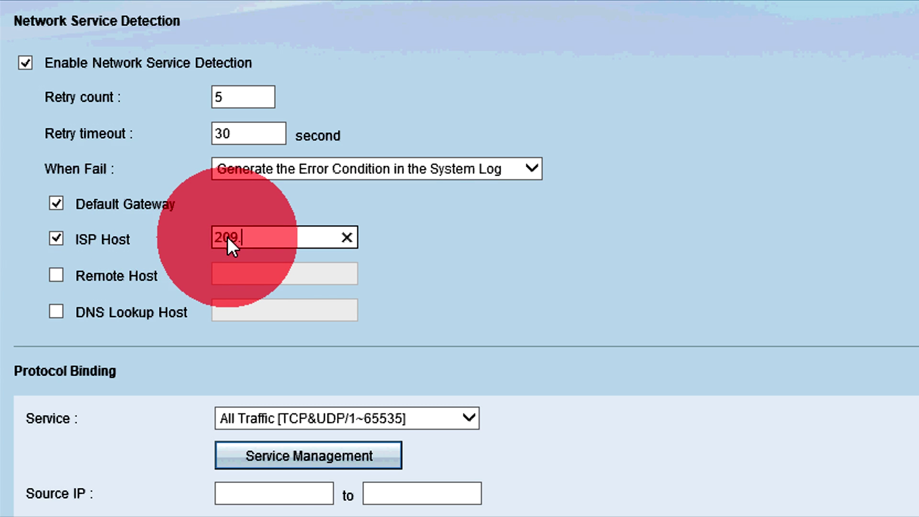
text(209.165.201.1)
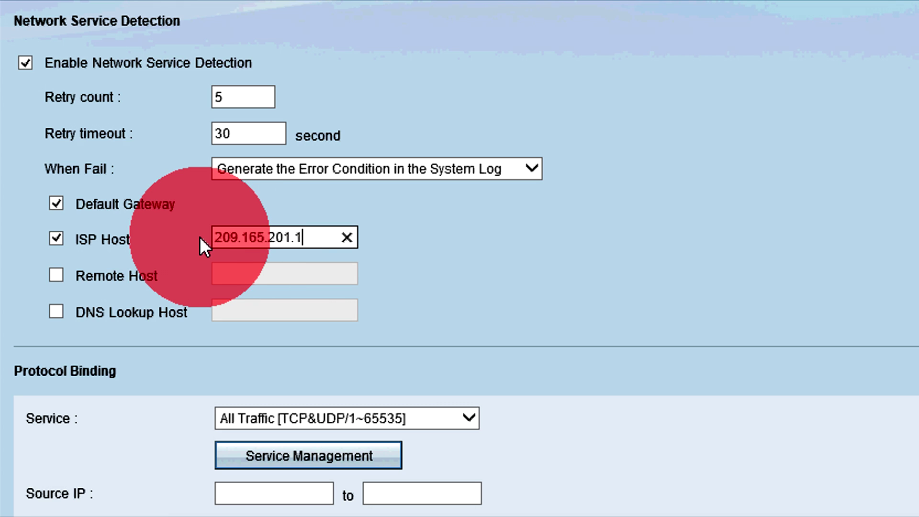
click(56, 274)
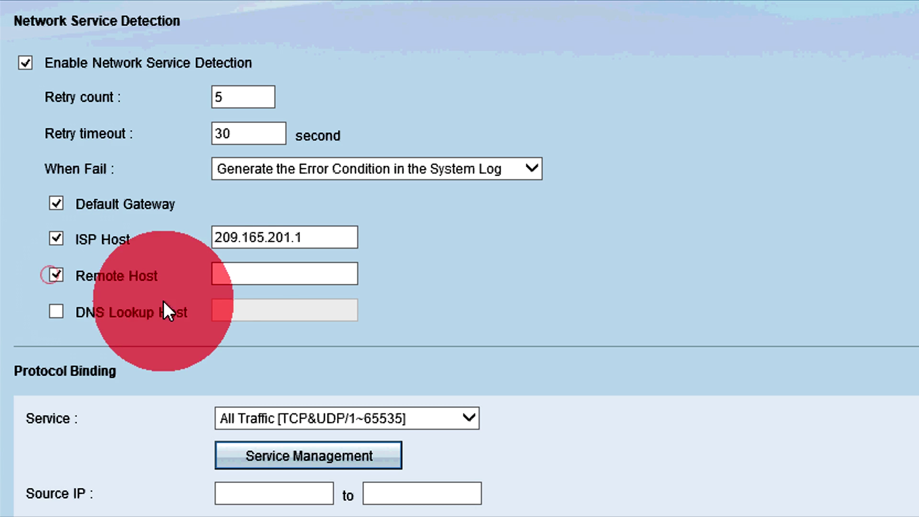
click(225, 278)
text(209.1)
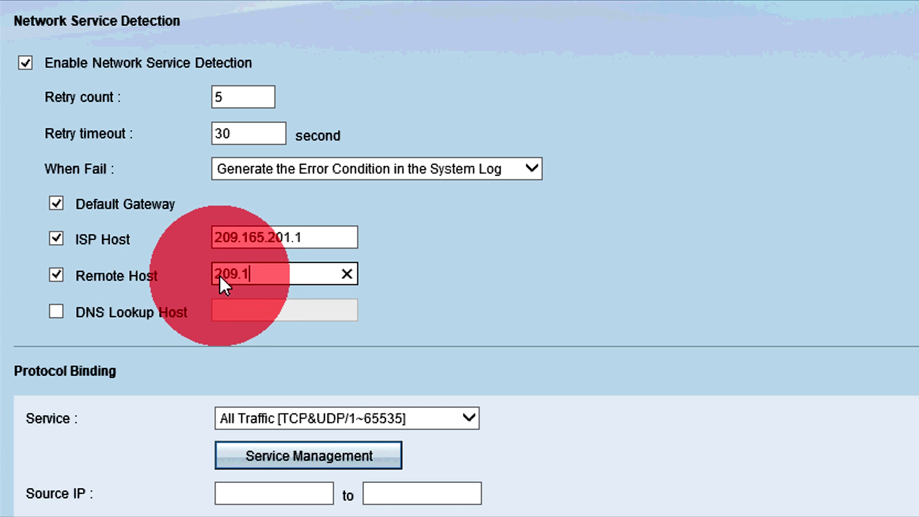
text(65.201.30)
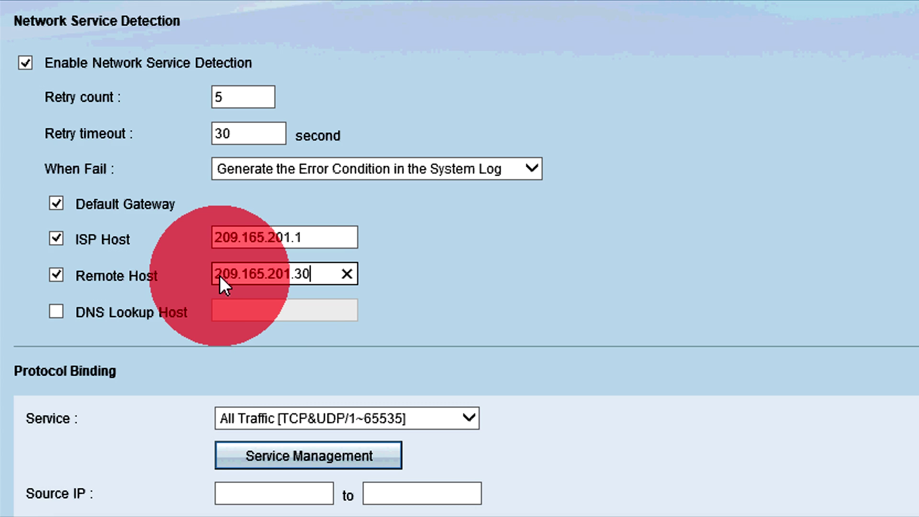
click(50, 310)
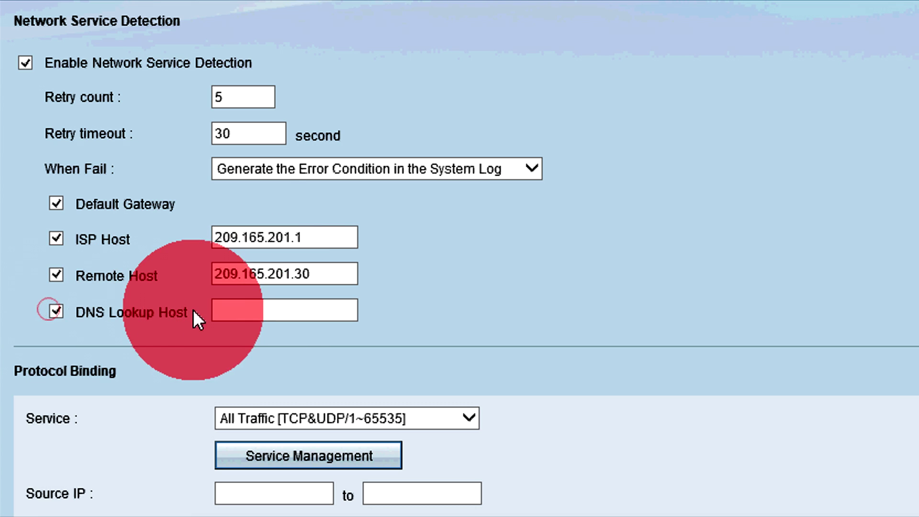
click(216, 307)
text(www.example.com)
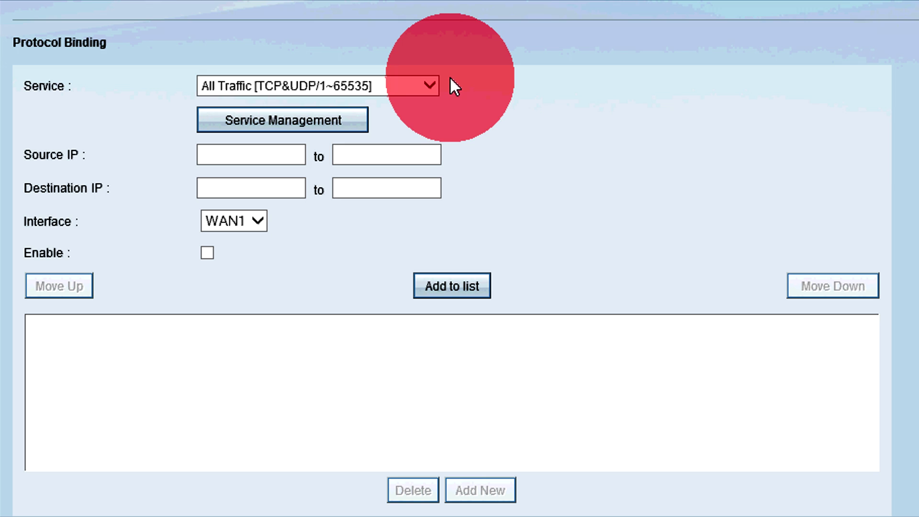
Bind HTTP for sources 209.165.200.225–209.165.200.254 to destination 209.165.201.1.
click(429, 85)
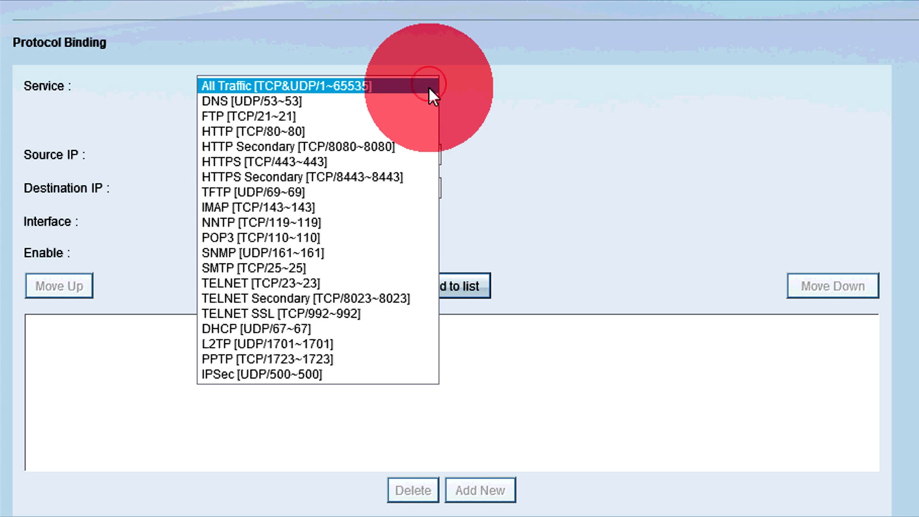
click(365, 133)
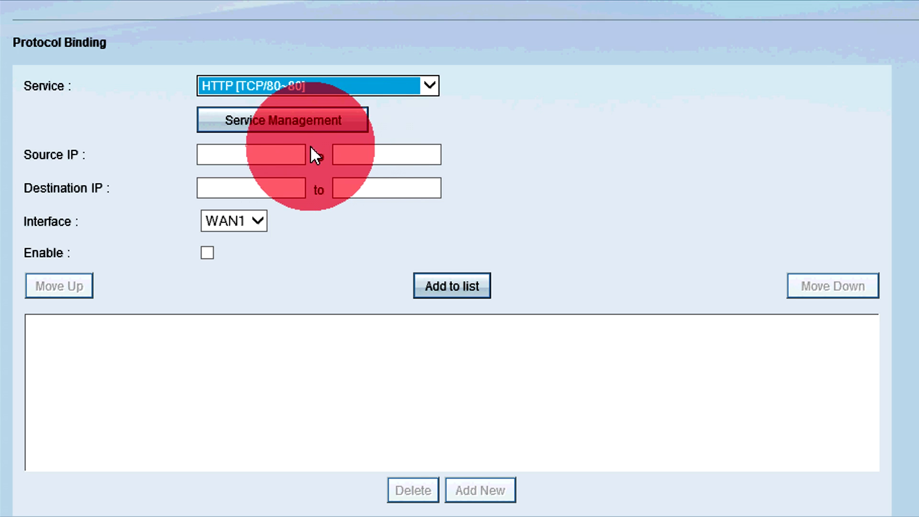
click(285, 154)
text(209.)
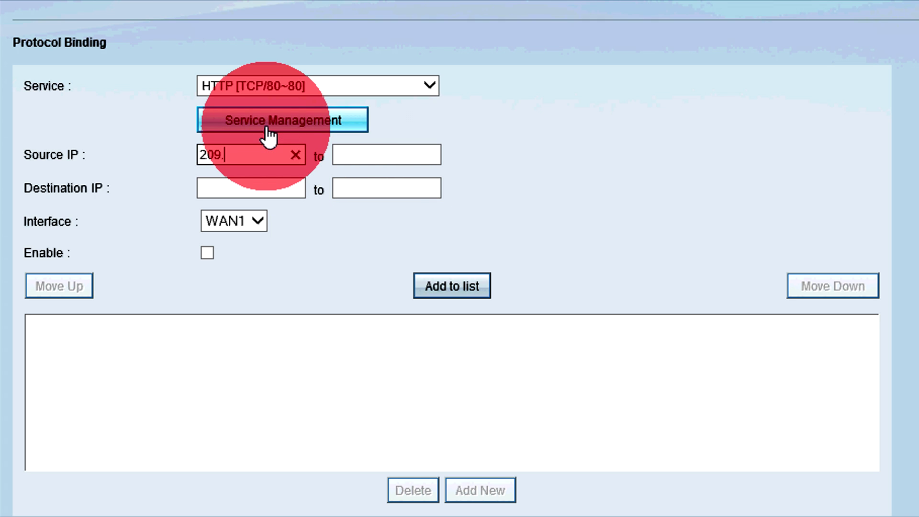
text(165.200.225)
click(210, 184)
text(2)
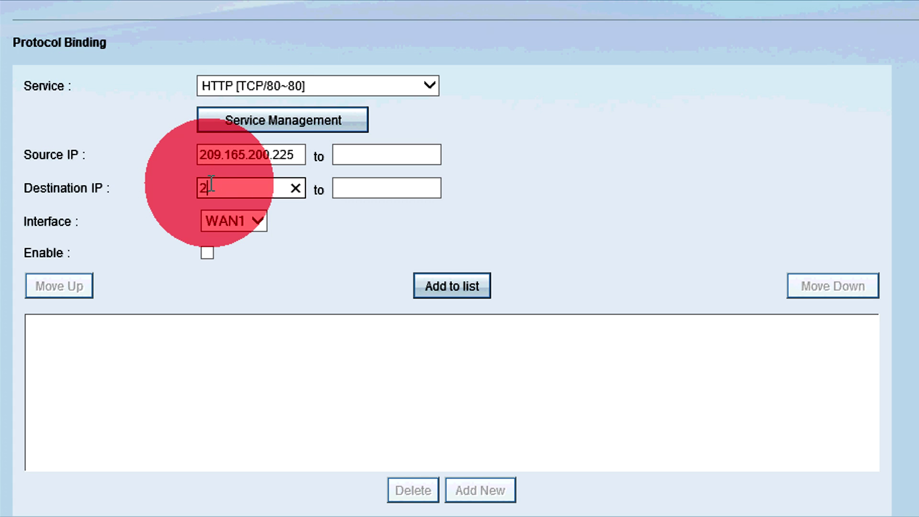
text(09.165.201.1)
click(355, 153)
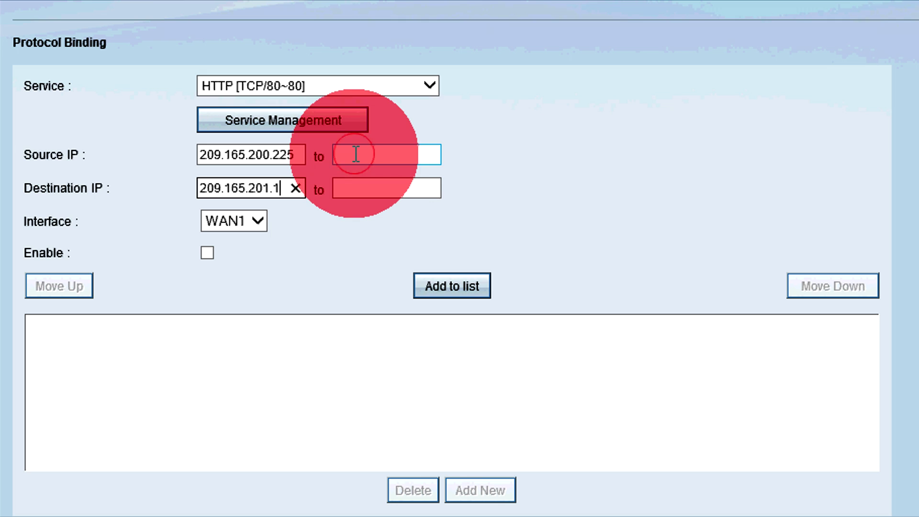
text(209.16)
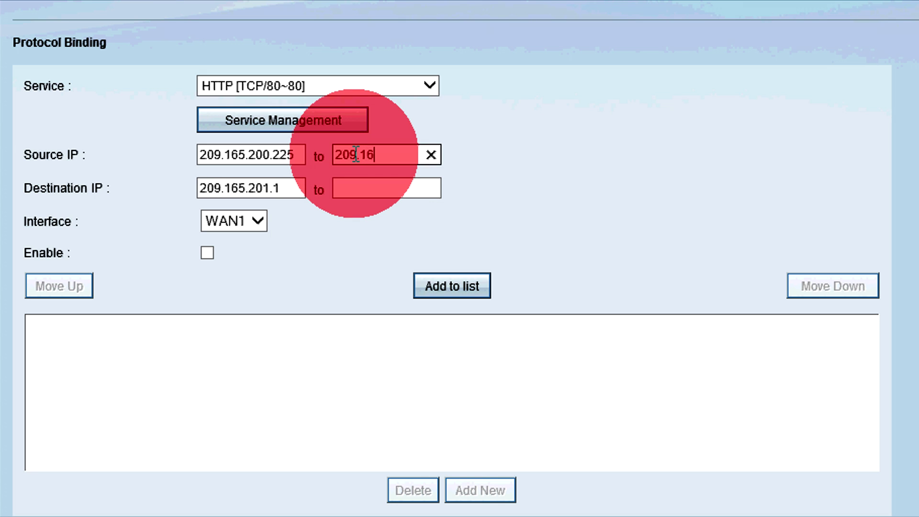
text(5.200.254)
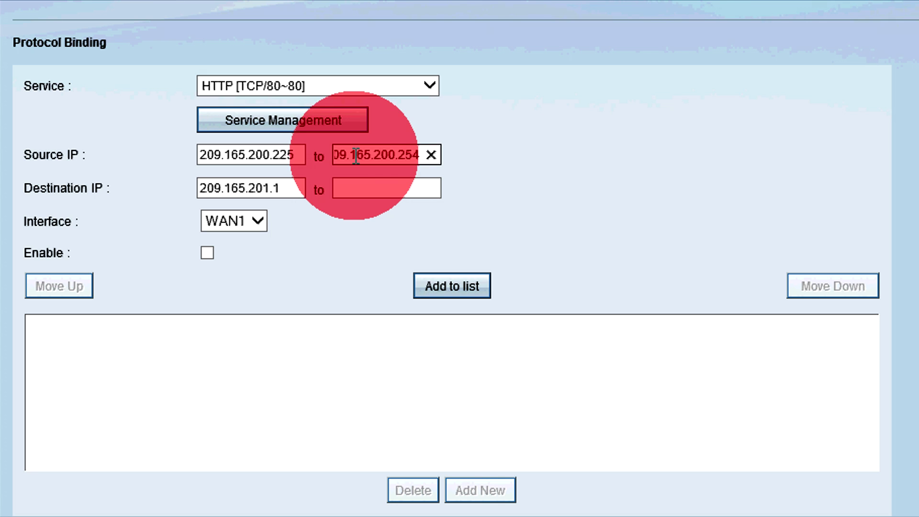
click(350, 183)
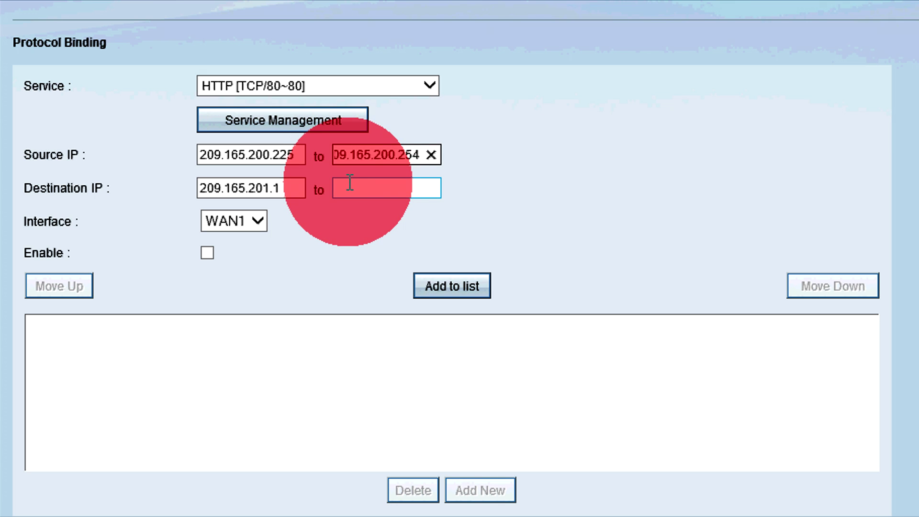
click(350, 183)
text(20)
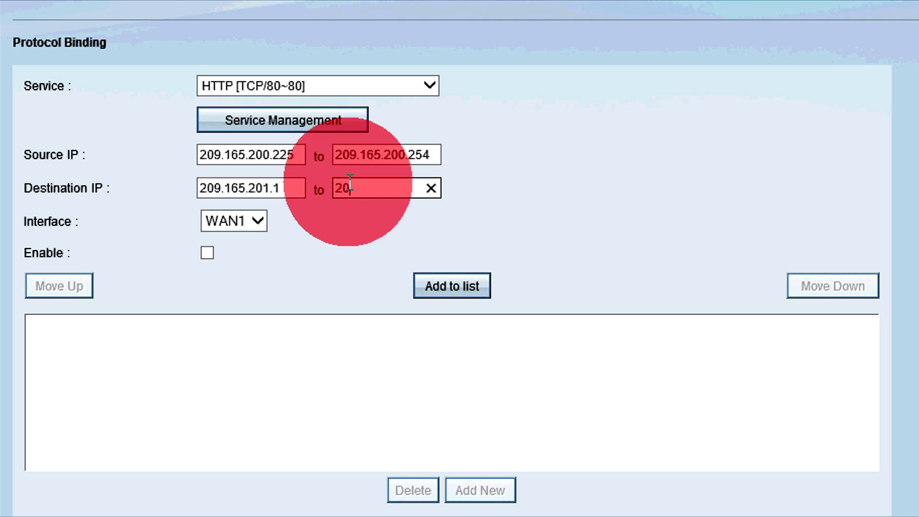
text(9.165.201.1)
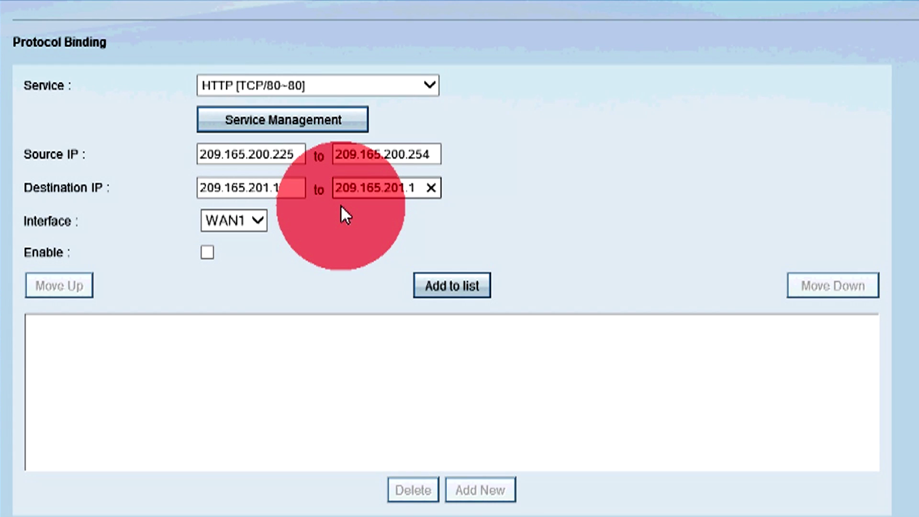
Keep WAN1 as the interface, enable the rule and add it to the list.
click(258, 223)
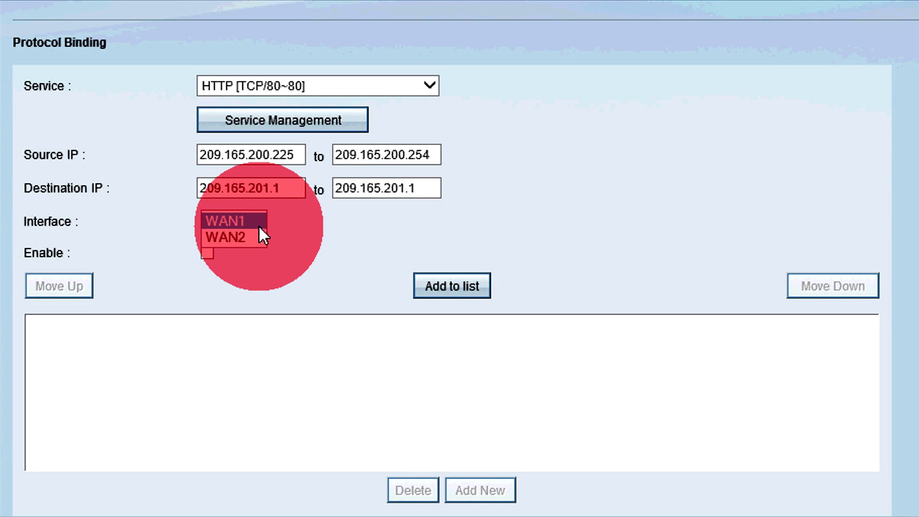
click(258, 225)
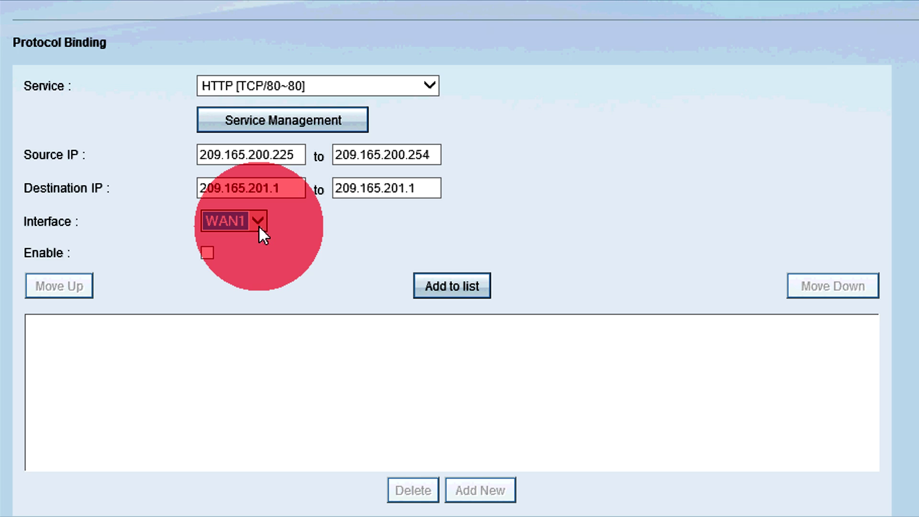
click(209, 256)
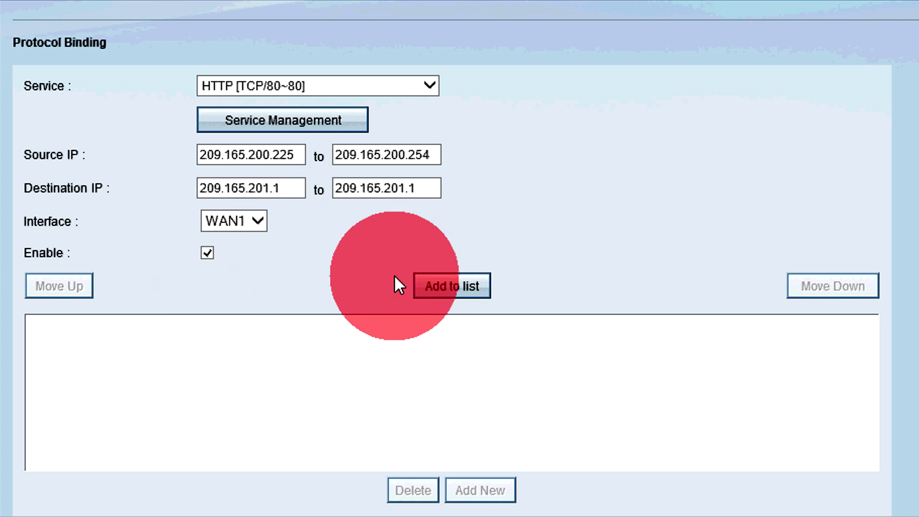
click(433, 286)
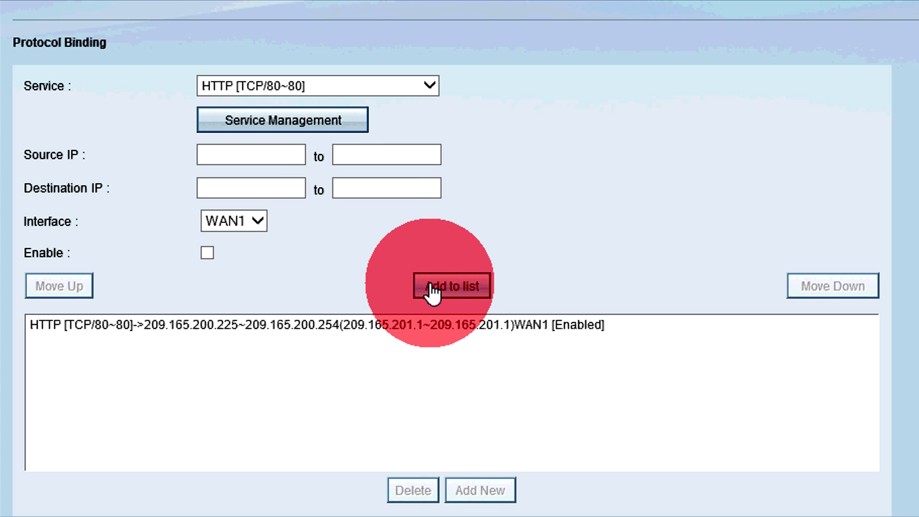
Update the HTTP rule's source end to 209.165.200.253, then delete the rule.
click(432, 290)
click(412, 324)
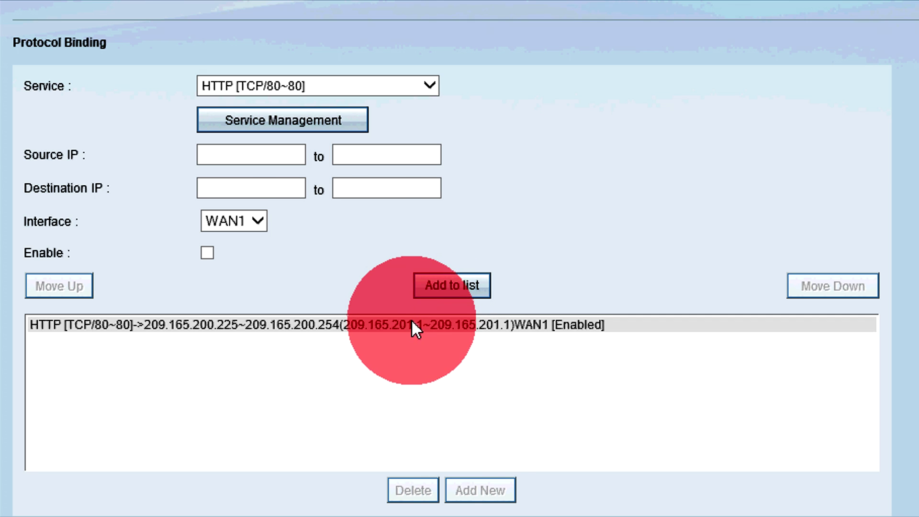
double_click(426, 162)
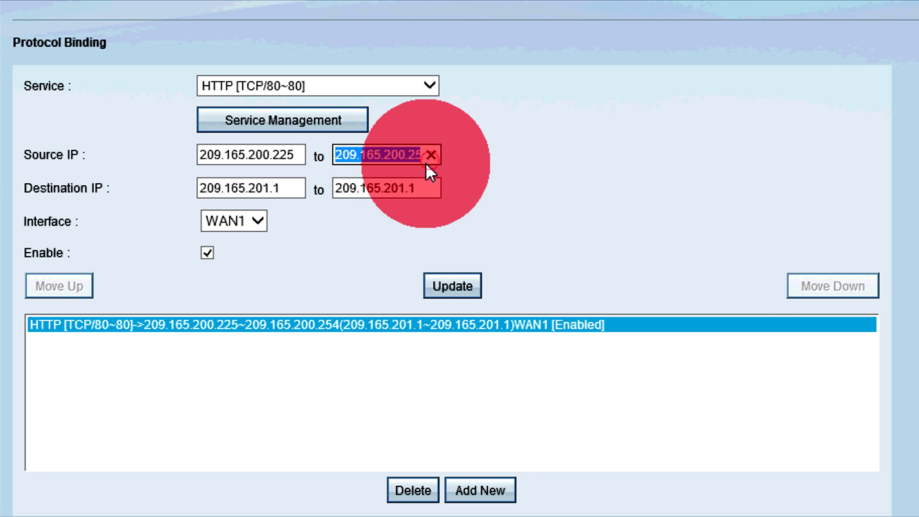
click(402, 152)
key(BackSpace)
key(BackSpace)
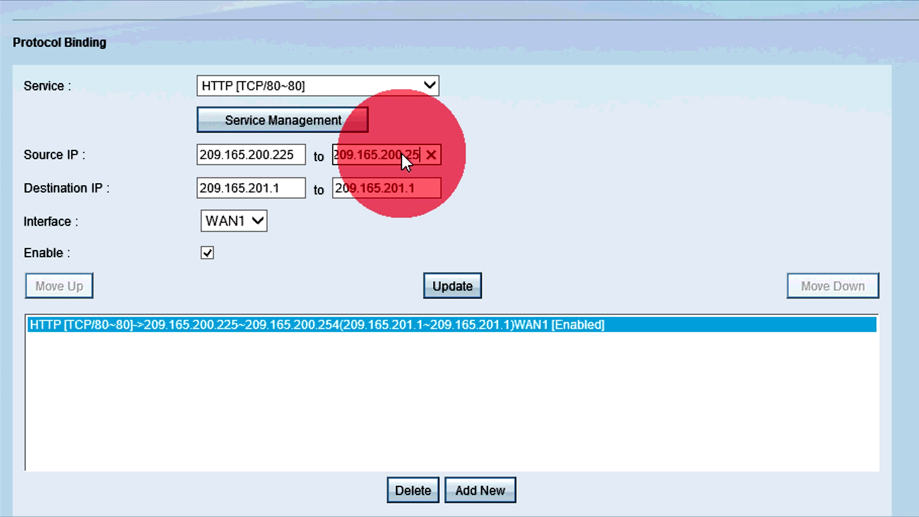
text(53)
click(454, 286)
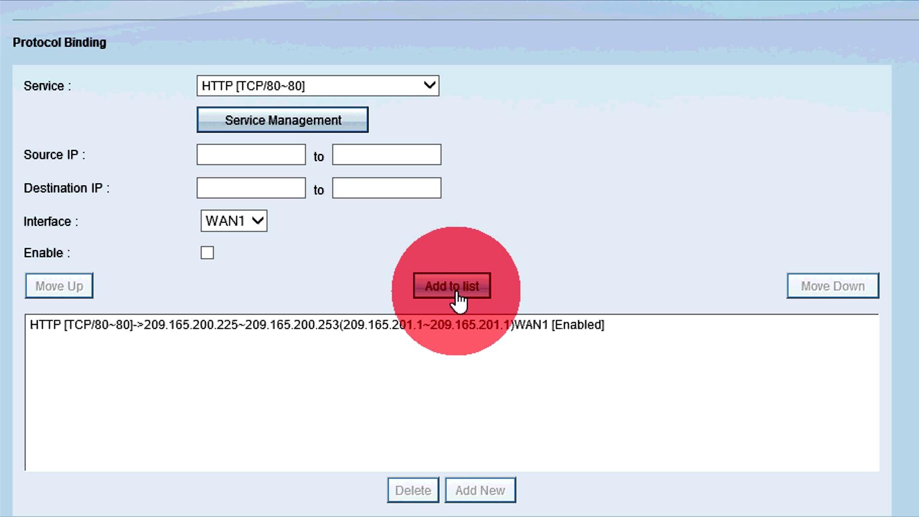
click(460, 320)
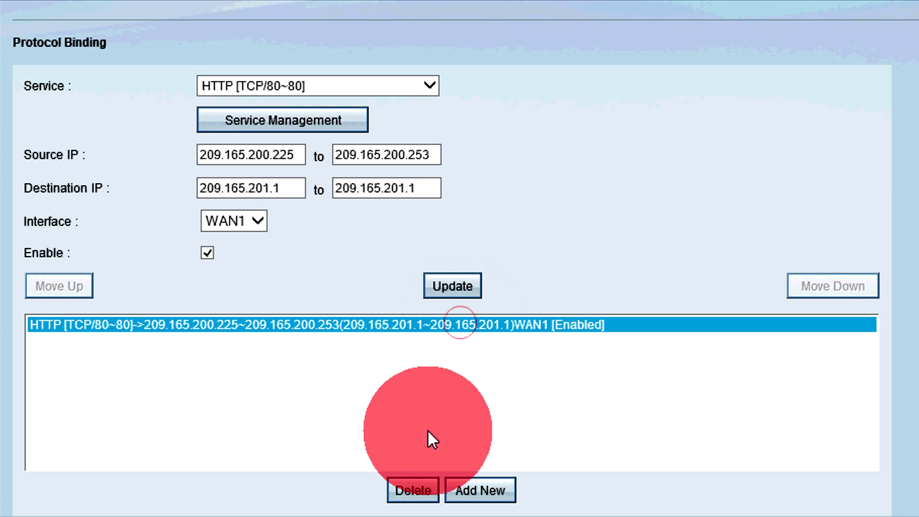
click(416, 493)
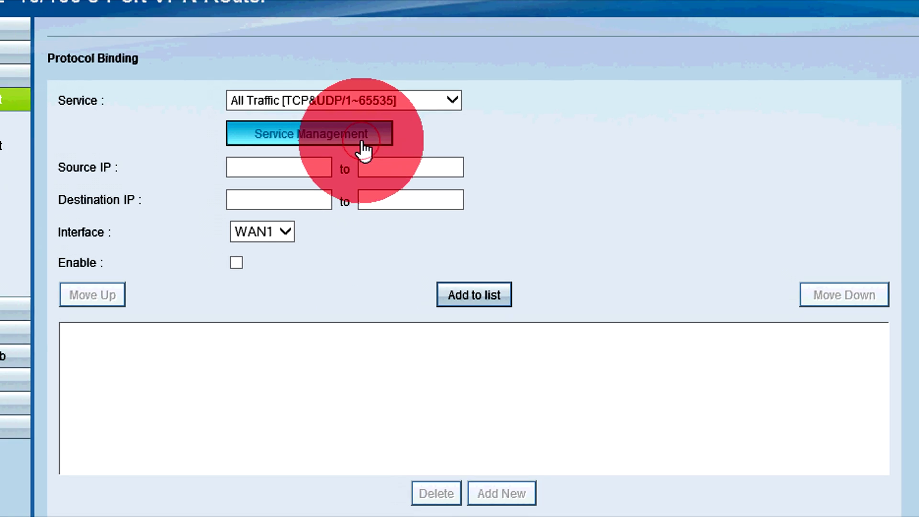
Add a service named Example using TCP ports 2001–2005 and confirm with OK.
click(335, 126)
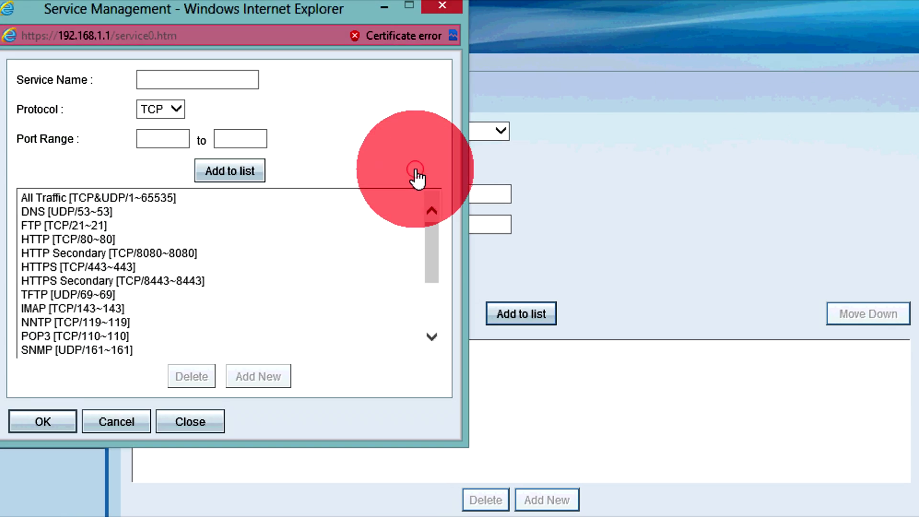
click(232, 82)
text(Example)
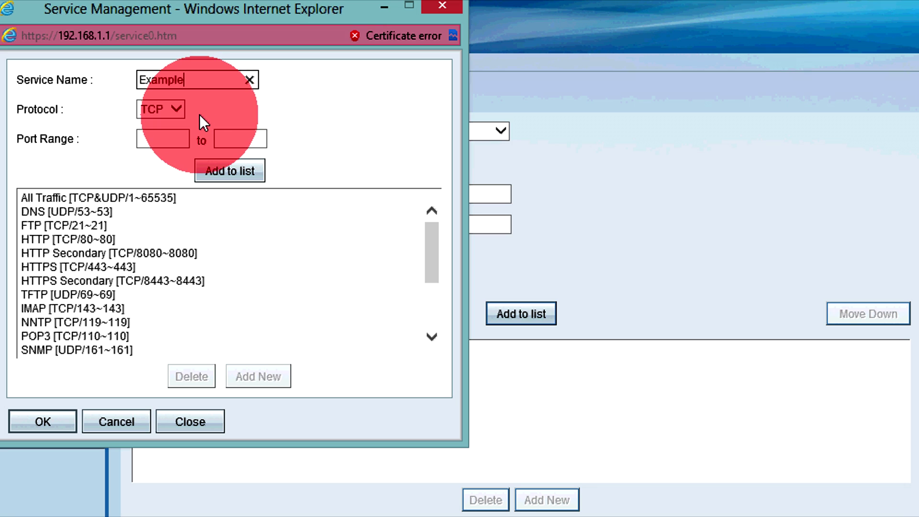
click(183, 114)
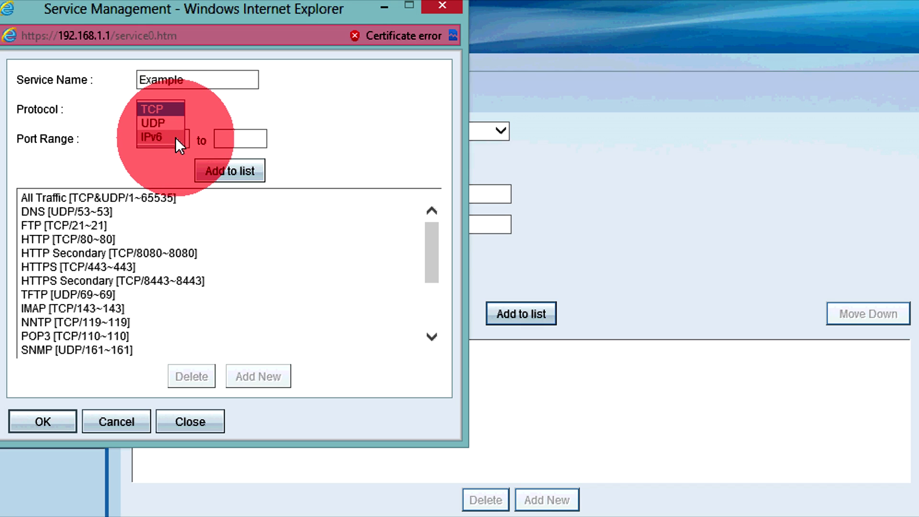
click(168, 113)
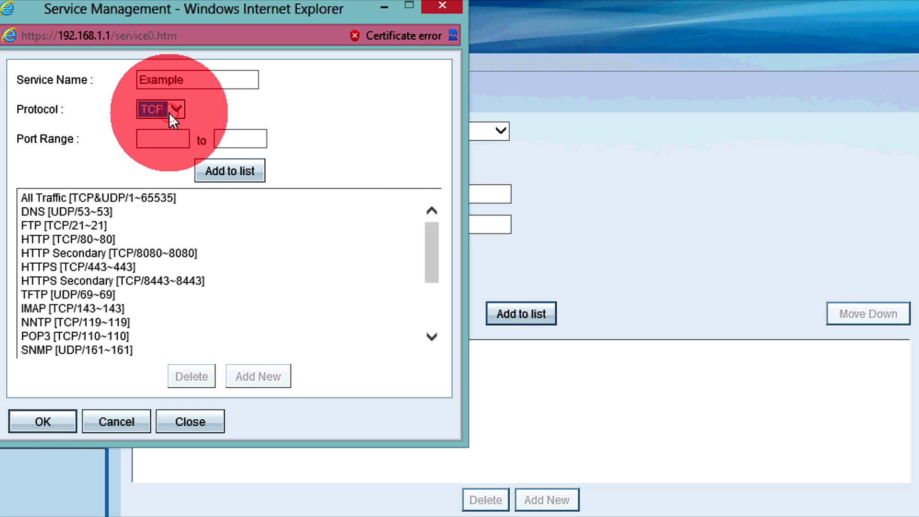
click(151, 130)
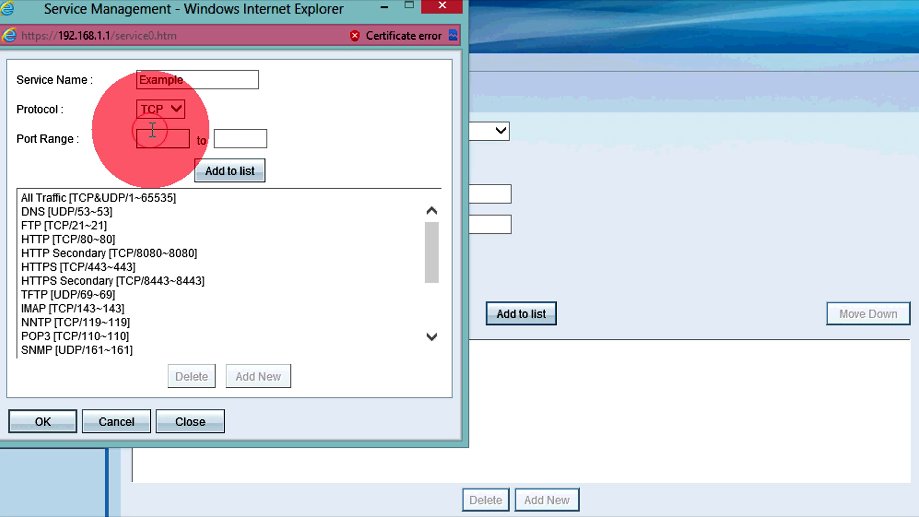
text(2001)
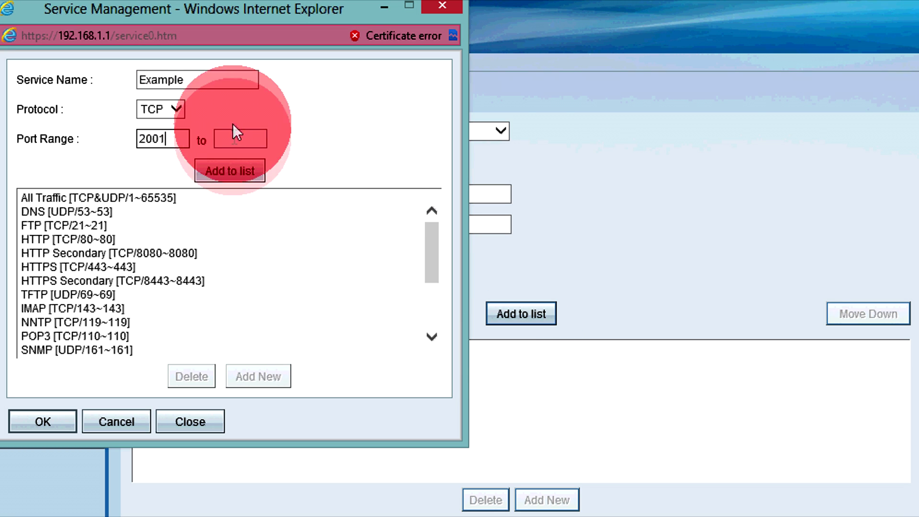
click(236, 139)
text(05)
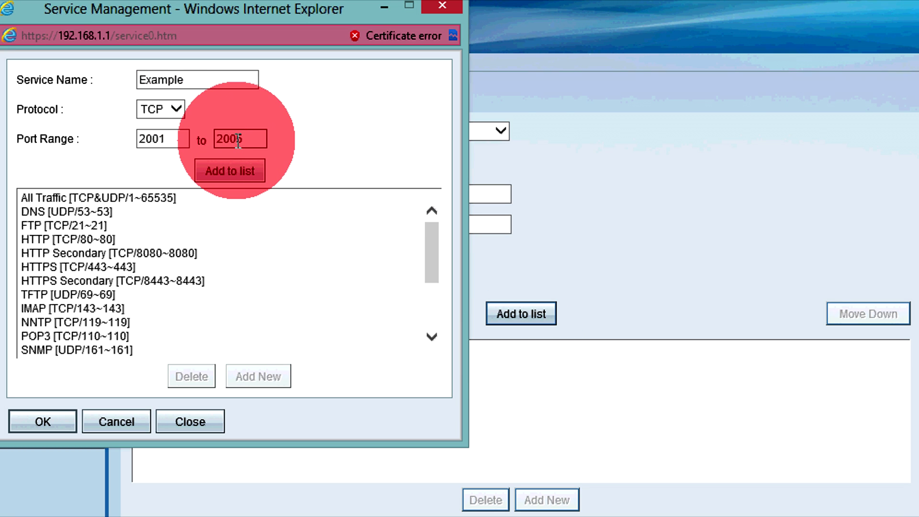
click(232, 165)
click(44, 423)
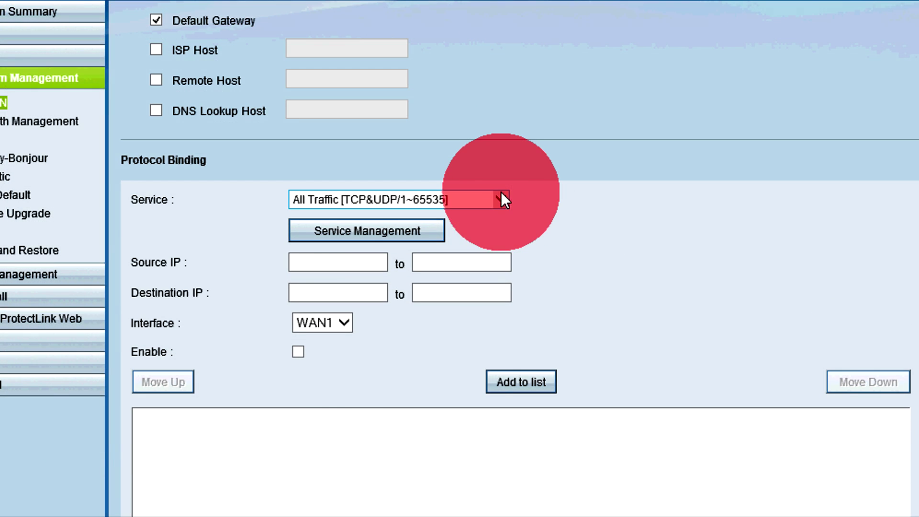
Choose Example [TCP/2001~2005] as the binding service, save Dual WAN, and log out.
click(501, 125)
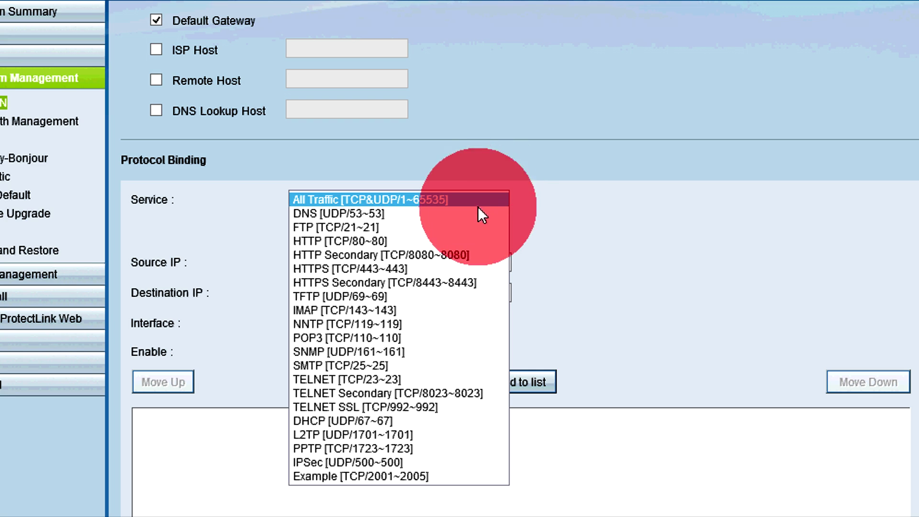
click(444, 476)
scroll(444, 476, down, 3)
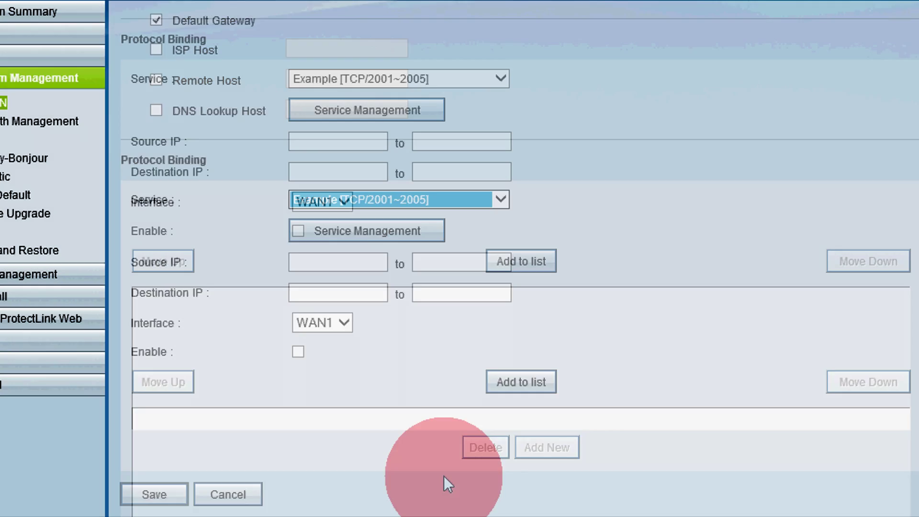
click(154, 494)
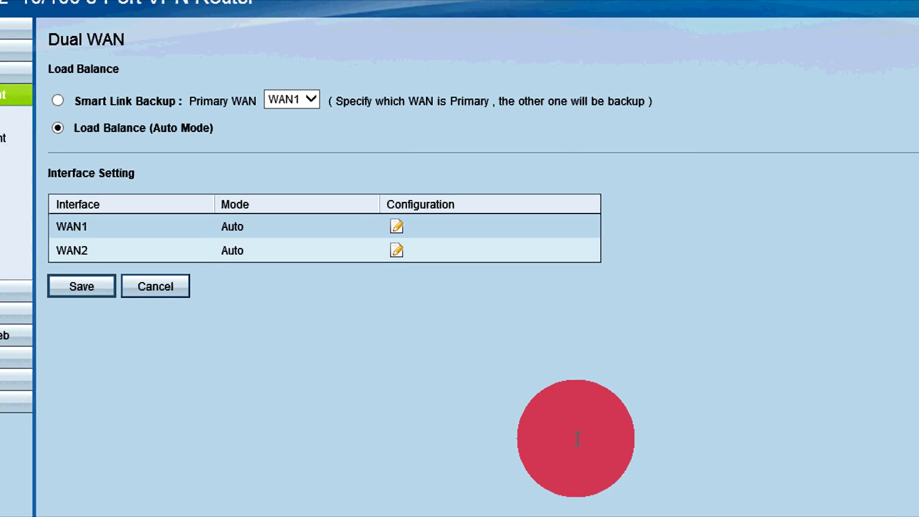
click(801, 27)
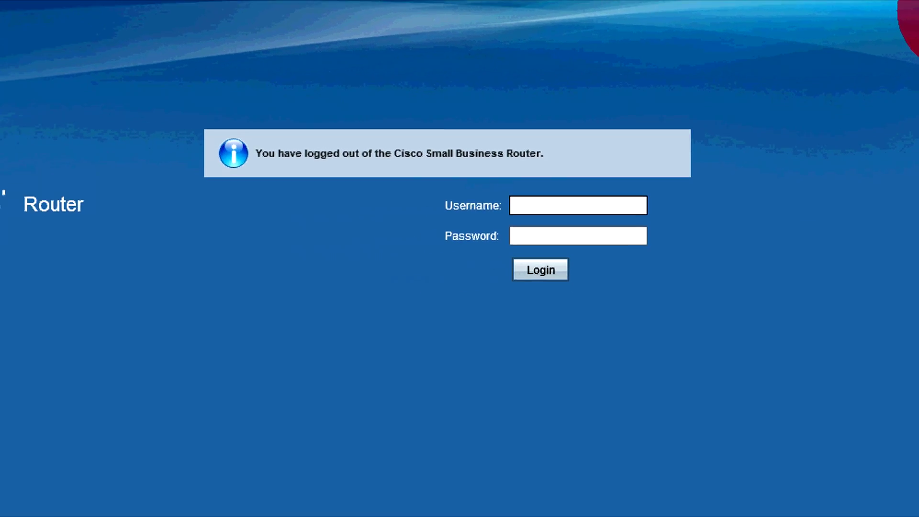